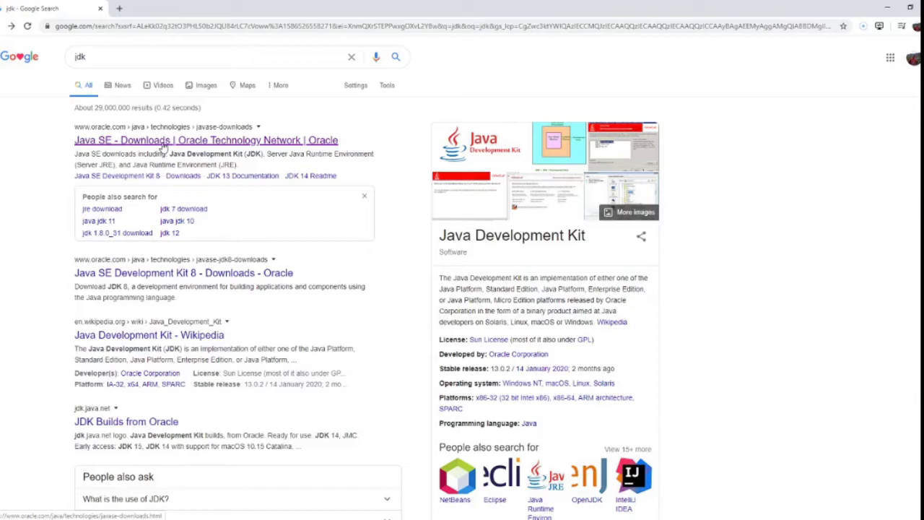
- Open Oracle's Java SE Downloads search result, and open the properties of This PC
{"action": "left_click", "coordinate": [164, 145]}
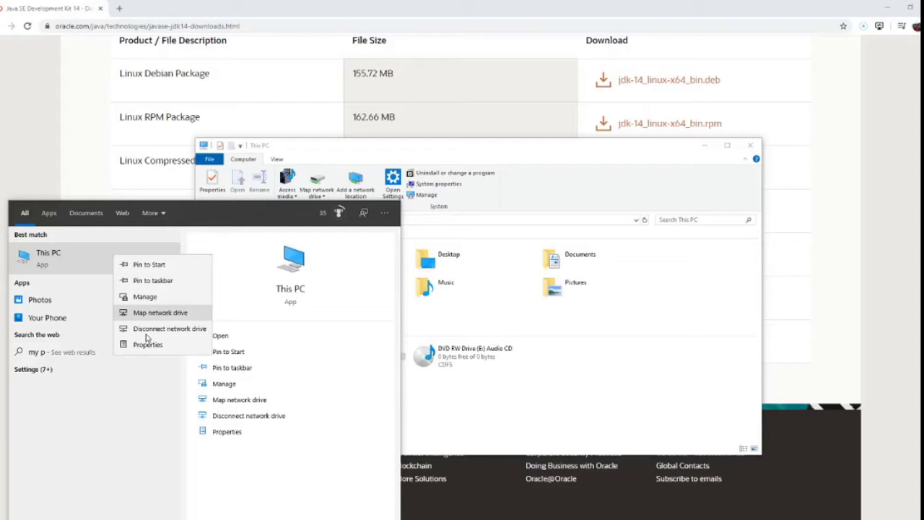
{"action": "left_click", "coordinate": [148, 344]}
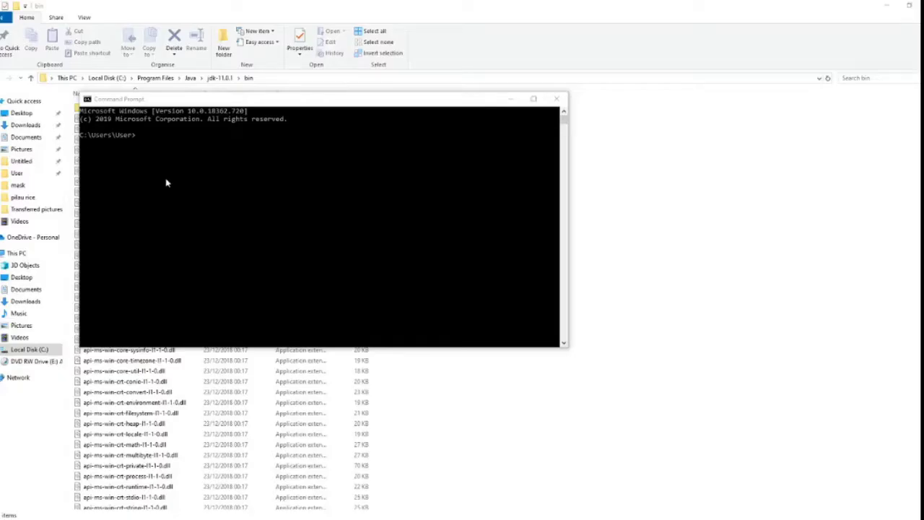
- Check the installed Java compiler version in Command Prompt with javac -version
{"action": "left_click", "coordinate": [151, 143]}
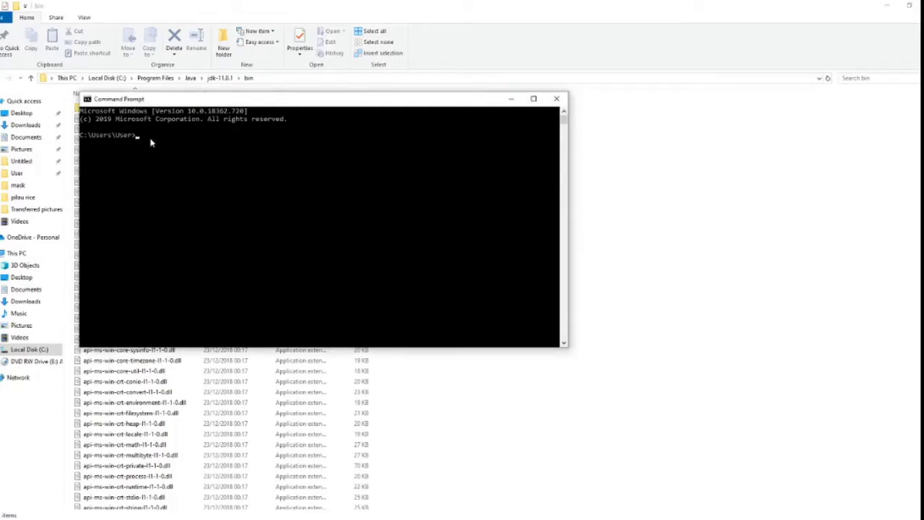
{"action": "type", "text": "javac -version"}
{"action": "key", "text": "Return"}
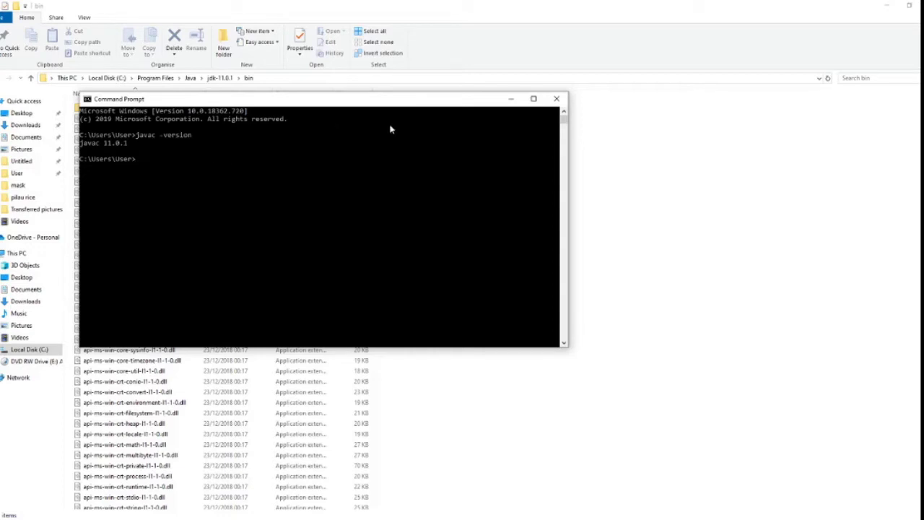
- Browse in File Explorer up from the jdk-11.0.1 bin folder to Program Files, and reopen its Java folder
{"action": "left_click", "coordinate": [185, 82]}
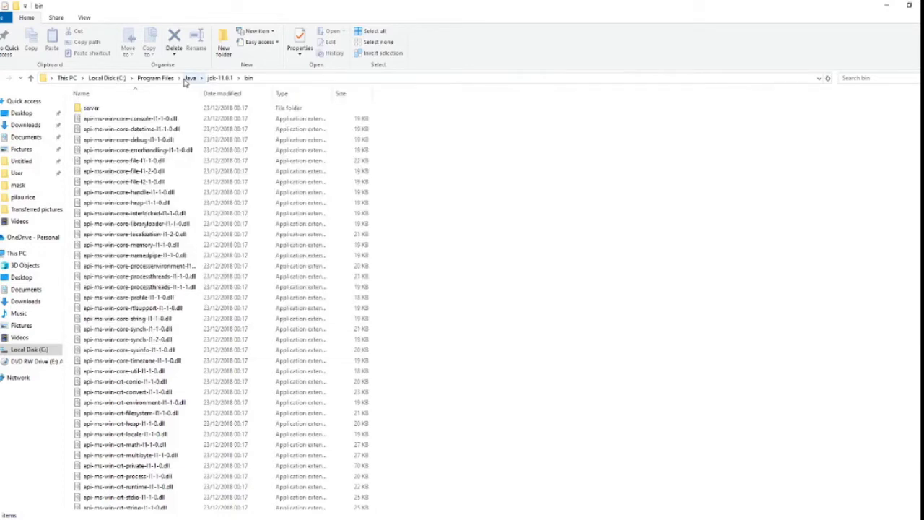
{"action": "left_click", "coordinate": [187, 78]}
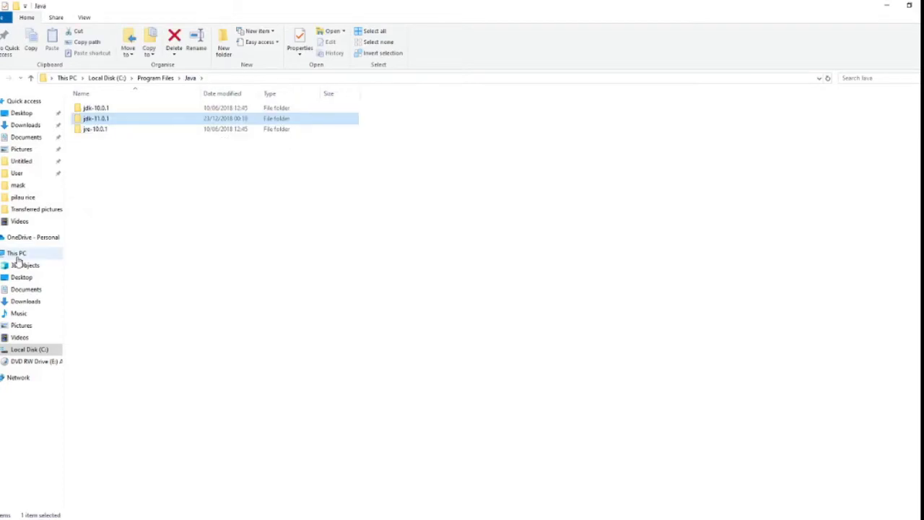
{"action": "key", "text": "alt+Up"}
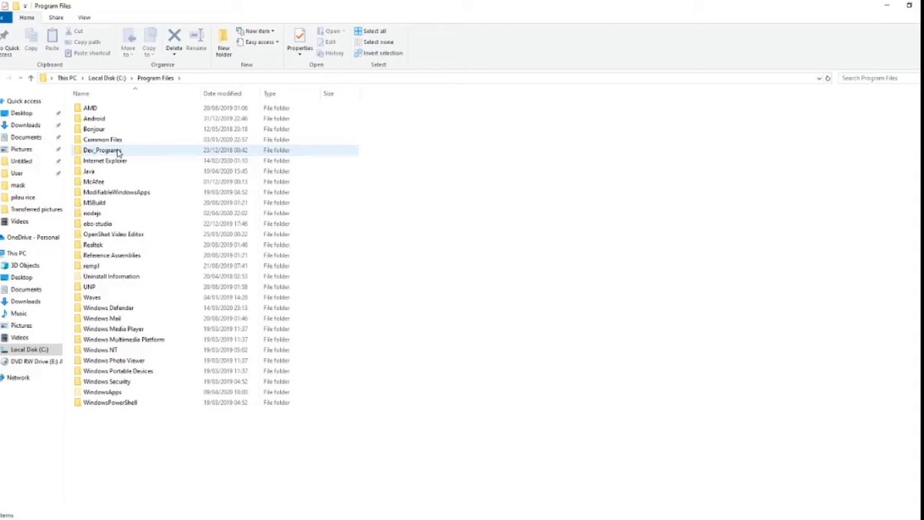
{"action": "double_click", "coordinate": [123, 171]}
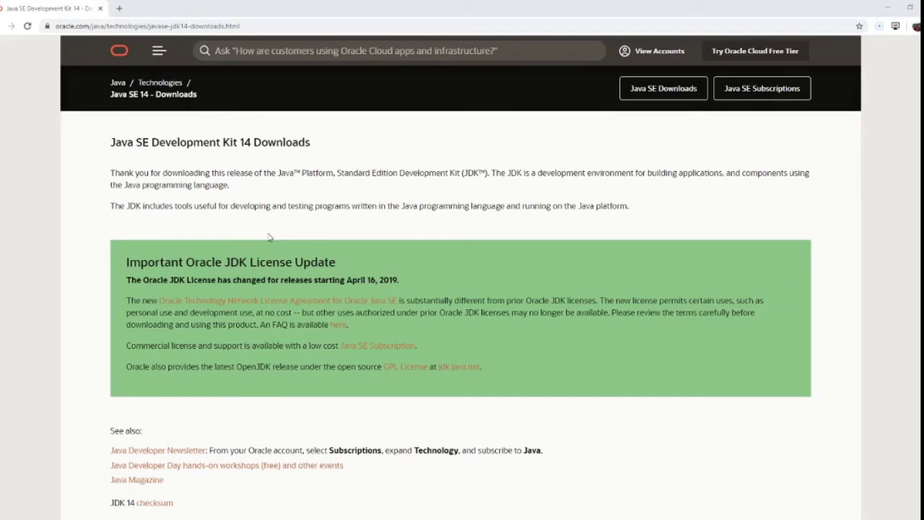
- Download the Windows x64 installer jdk-14_windows-x64_bin.exe from the JDK 14 downloads page, accepting the Oracle license agreement
{"action": "scroll", "coordinate": [269, 237], "scroll_direction": "down", "scroll_amount": 5}
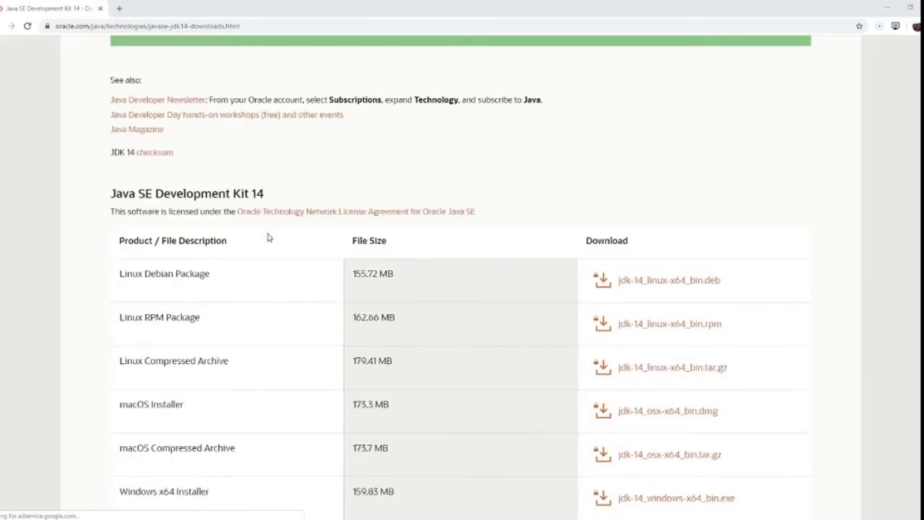
{"action": "scroll", "coordinate": [268, 236], "scroll_direction": "down", "scroll_amount": 1}
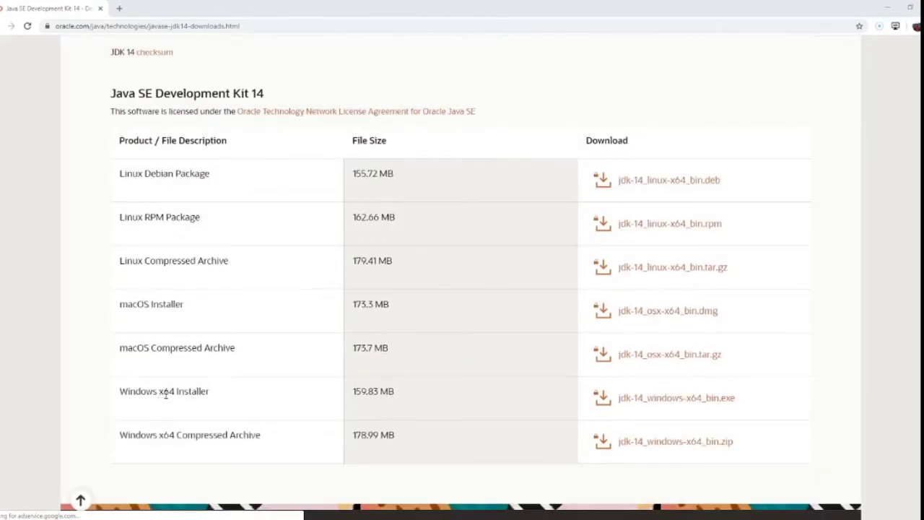
{"action": "left_click", "coordinate": [711, 404]}
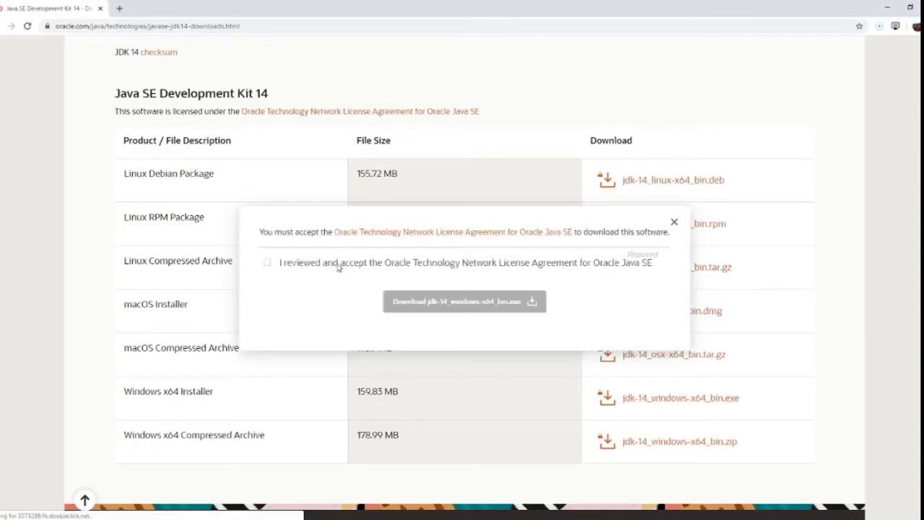
{"action": "left_click", "coordinate": [274, 265]}
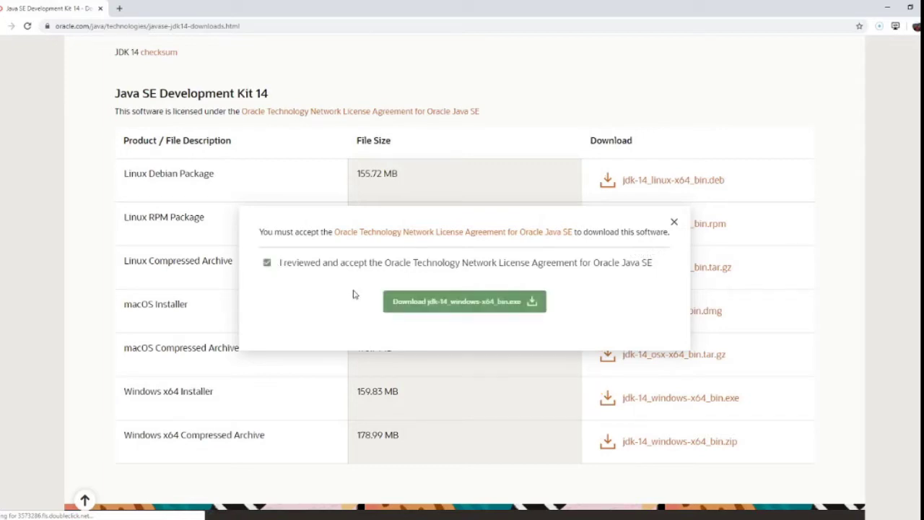
{"action": "left_click", "coordinate": [464, 301]}
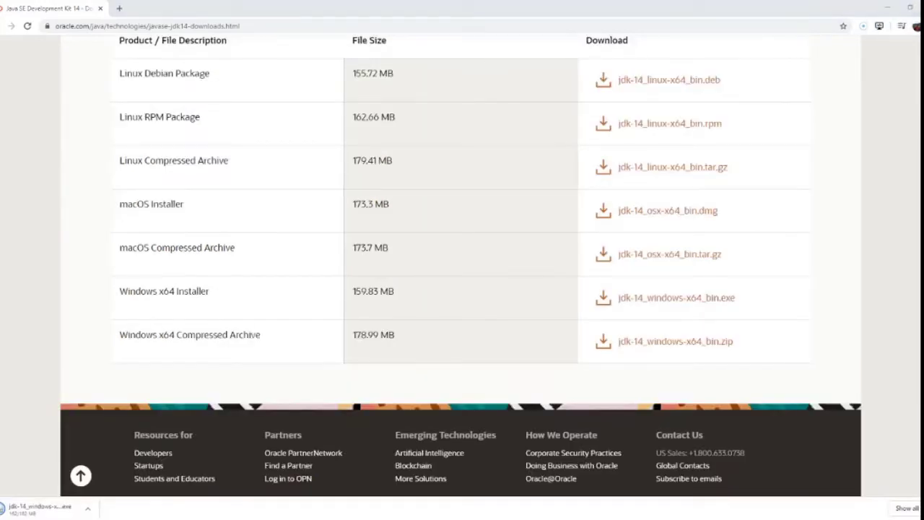
- Run the downloaded installer to install JDK 14 in C:\Program Files\Java\jdk-14\, and open the installed jdk-14 folder in File Explorer
{"action": "left_click", "coordinate": [42, 510]}
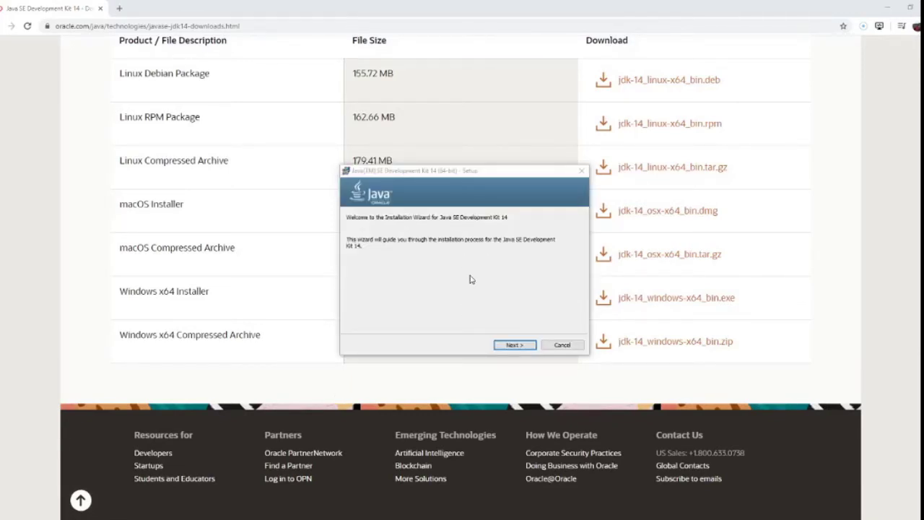
{"action": "left_click", "coordinate": [513, 347]}
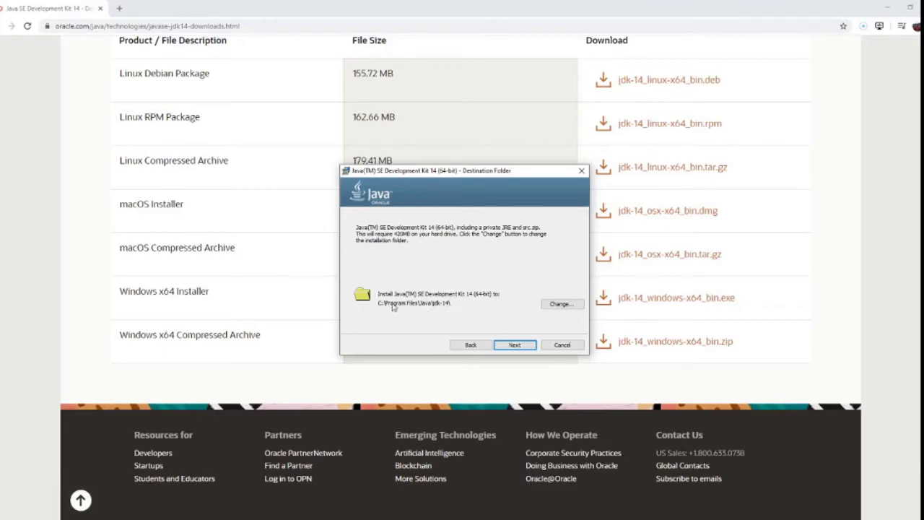
{"action": "left_click", "coordinate": [513, 345]}
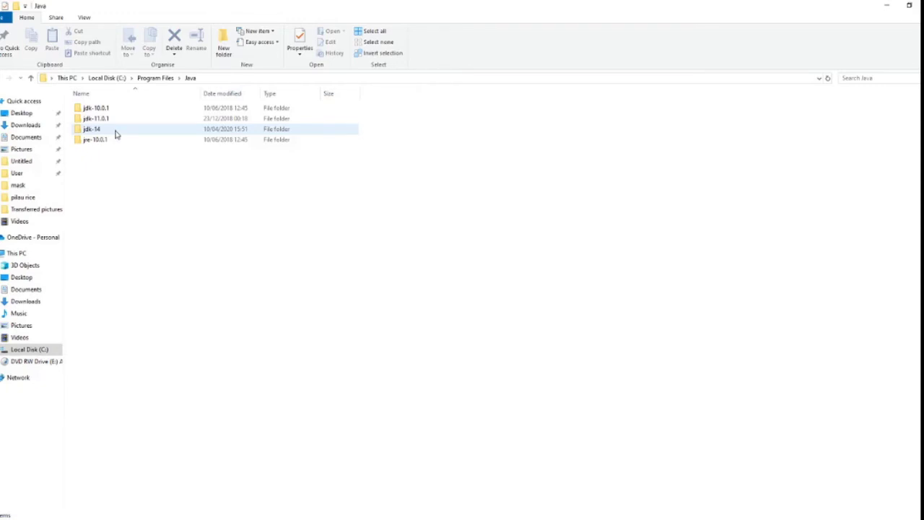
{"action": "double_click", "coordinate": [114, 131]}
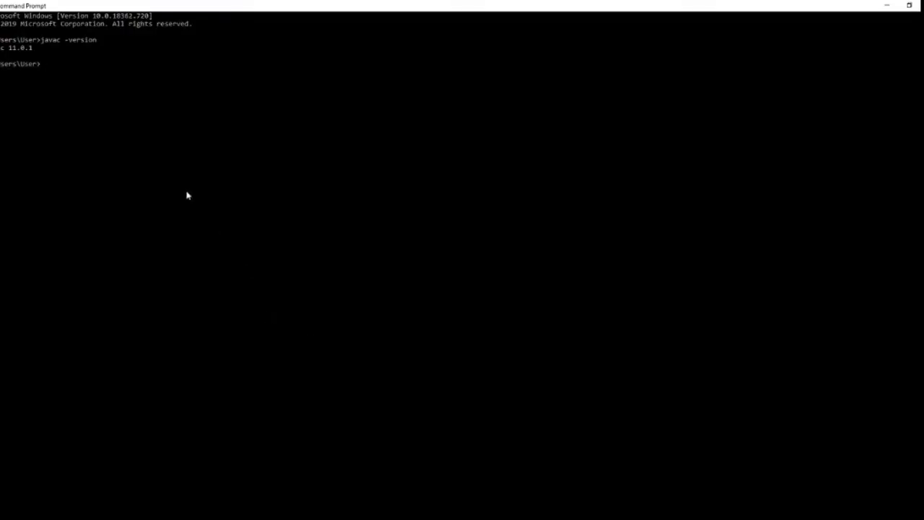
- Rerun javac -version in Command Prompt and return to File Explorer
{"action": "key", "text": "Up"}
{"action": "key", "text": "Return"}
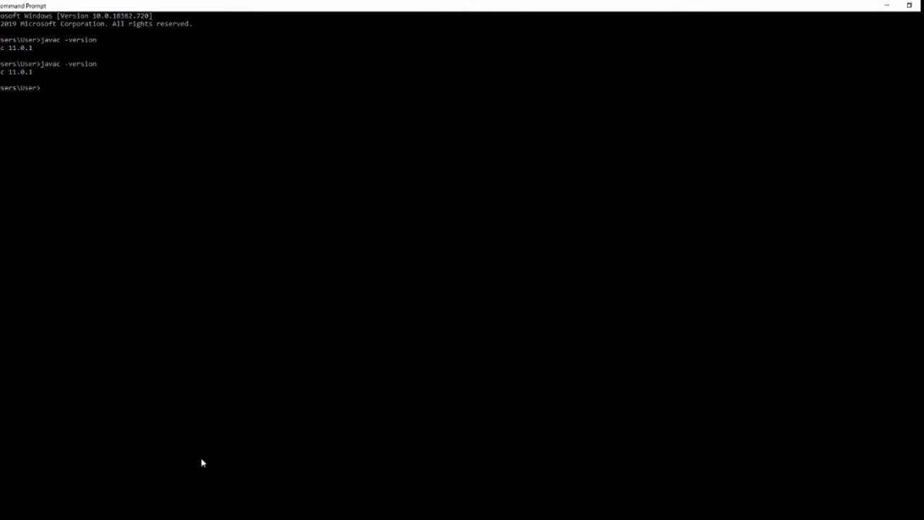
{"action": "key", "text": "alt+Tab"}
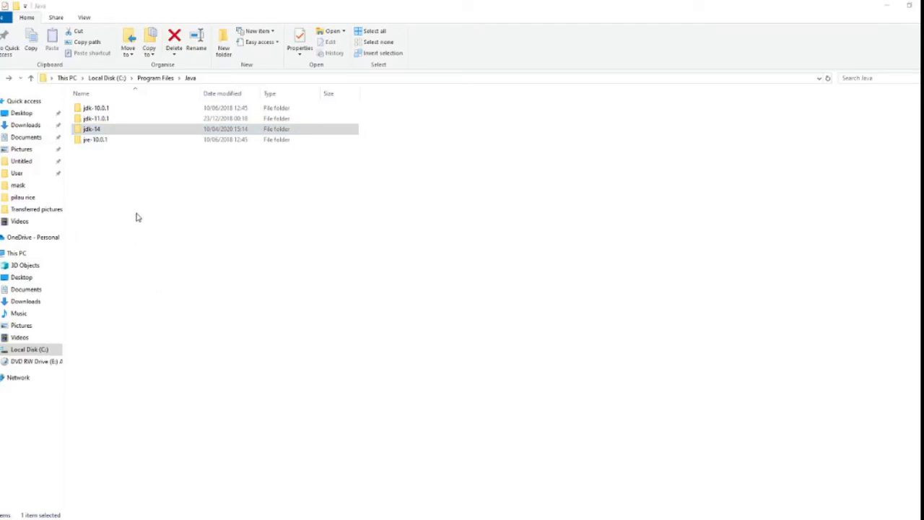
- Open the bin folder inside C:\Program Files\Java\jdk-14
{"action": "left_click", "coordinate": [104, 130]}
{"action": "left_click", "coordinate": [108, 132]}
{"action": "double_click", "coordinate": [109, 133]}
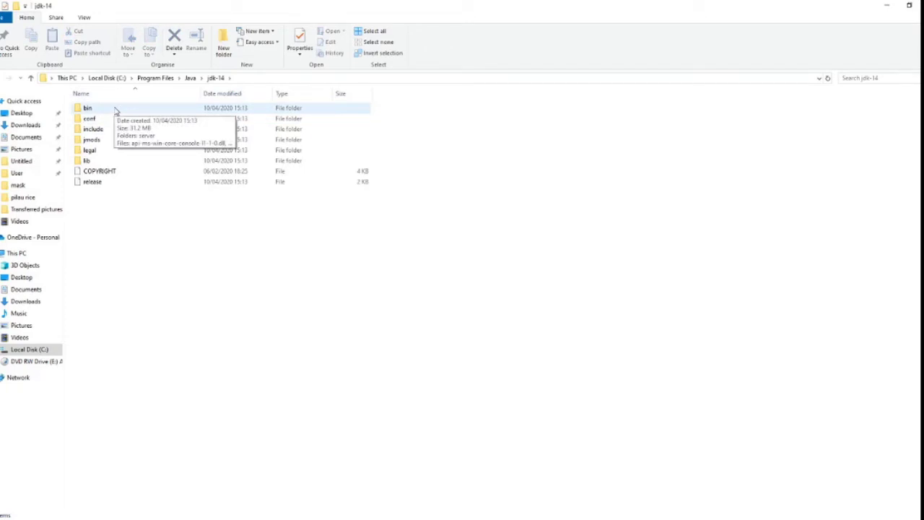
{"action": "double_click", "coordinate": [115, 111]}
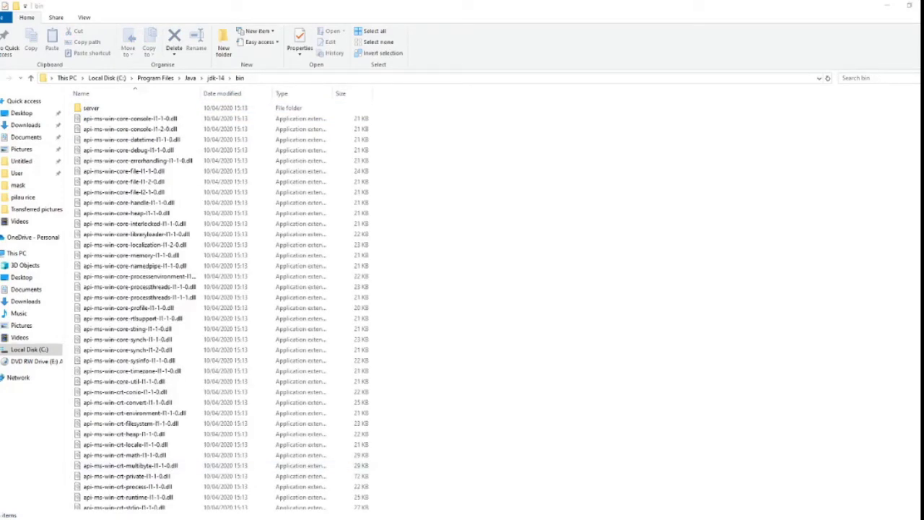
- Search Windows for the environment variable settings and open the Environment Variables dialog from System Properties
{"action": "left_click", "coordinate": [7, 516]}
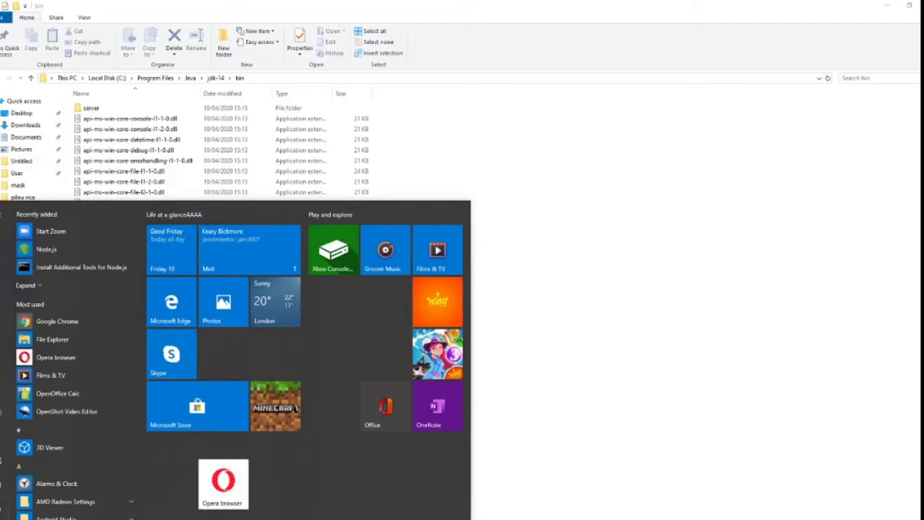
{"action": "type", "text": "va"}
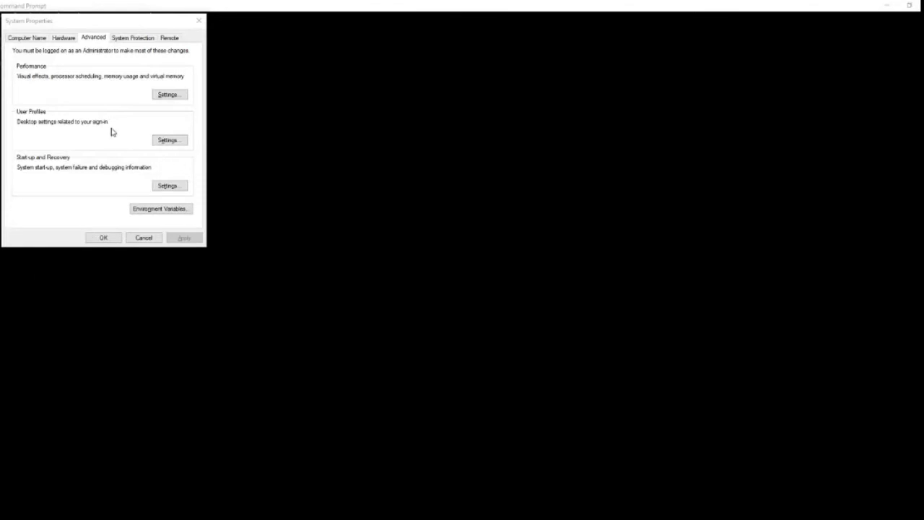
{"action": "left_click", "coordinate": [166, 208]}
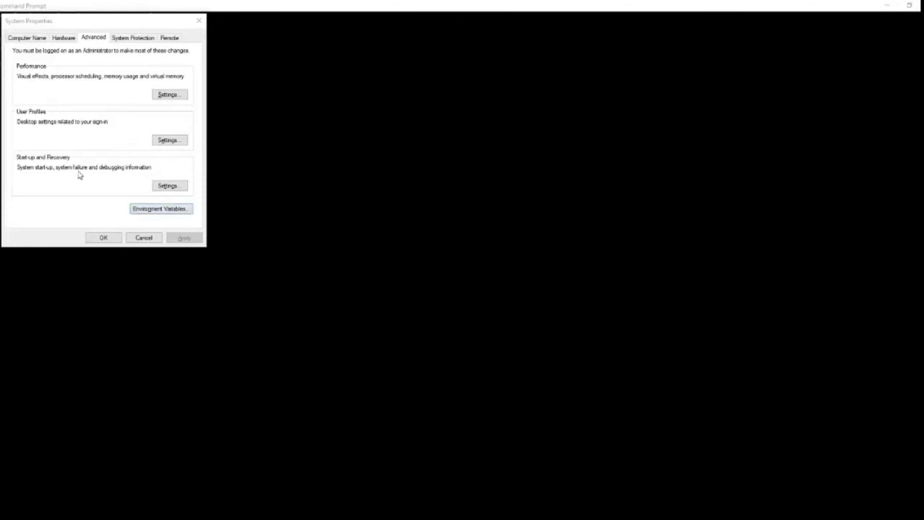
{"action": "left_click", "coordinate": [148, 209]}
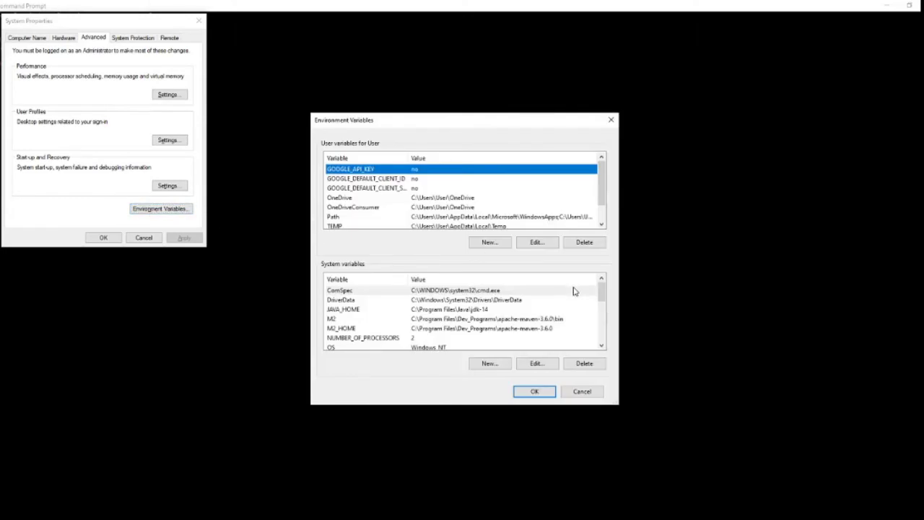
- Change the jdk-11.0.1 bin entry in the system Path variable to C:\Program Files\Java\jdk-14\bin
{"action": "scroll", "coordinate": [575, 302], "scroll_direction": "down", "scroll_amount": 1}
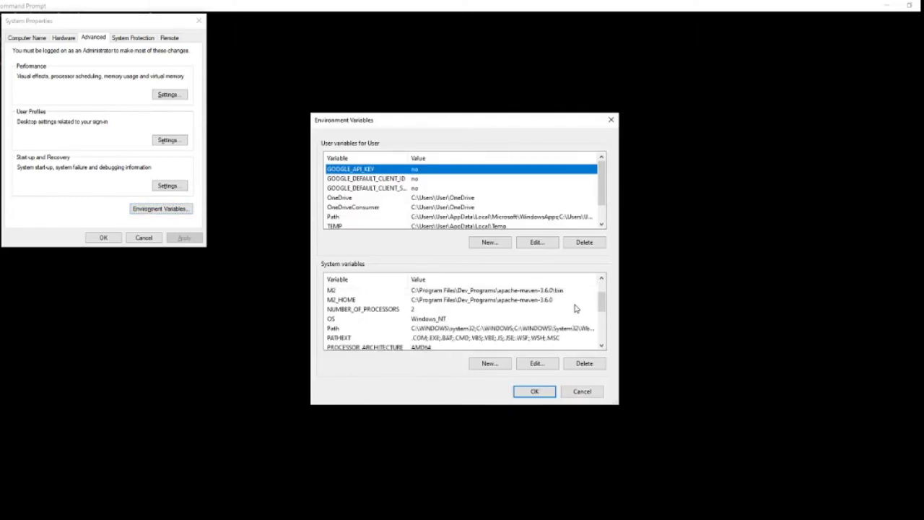
{"action": "scroll", "coordinate": [575, 308], "scroll_direction": "down", "scroll_amount": 1}
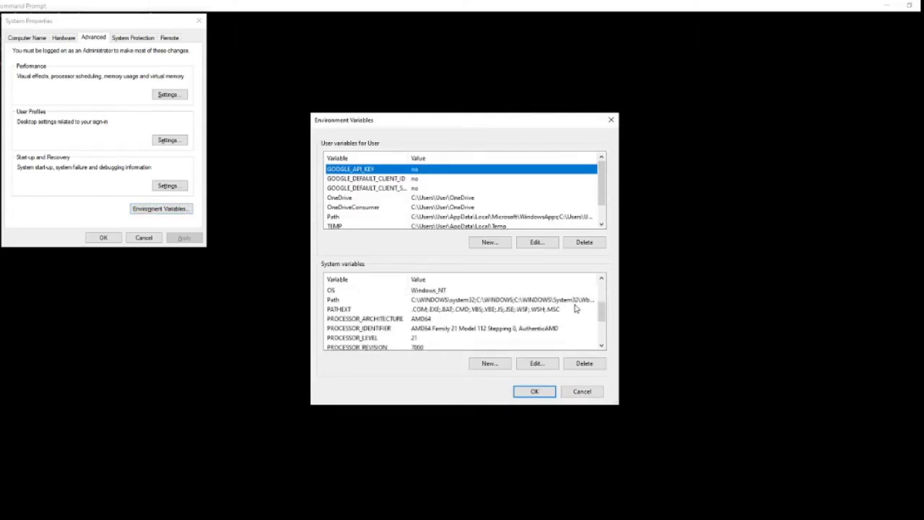
{"action": "left_click", "coordinate": [402, 299]}
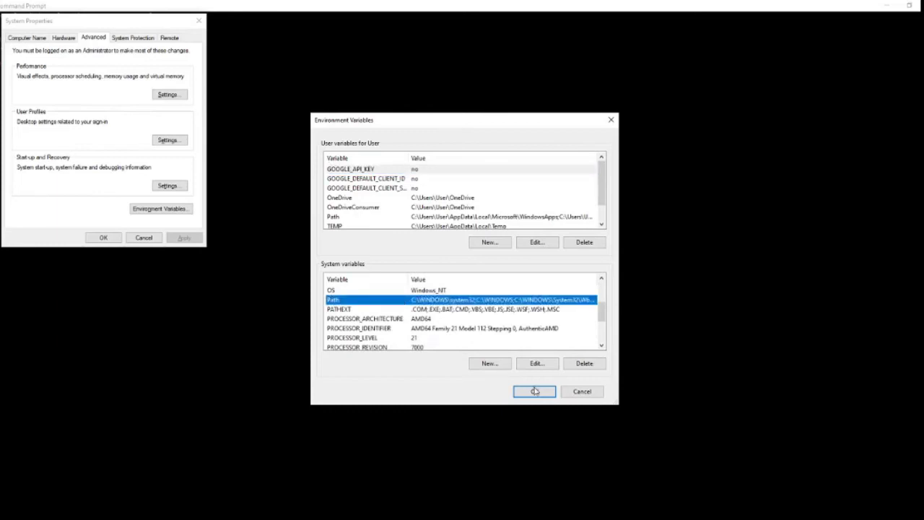
{"action": "left_click", "coordinate": [536, 363]}
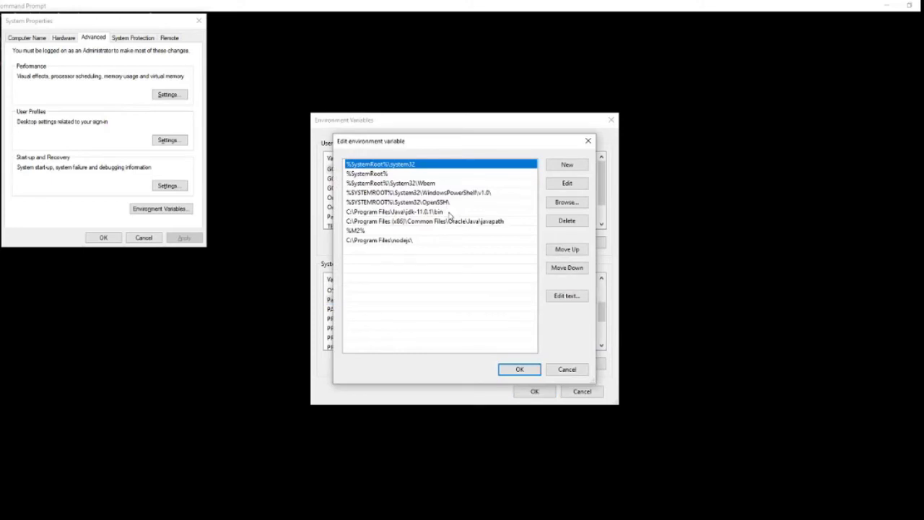
{"action": "left_click", "coordinate": [450, 212]}
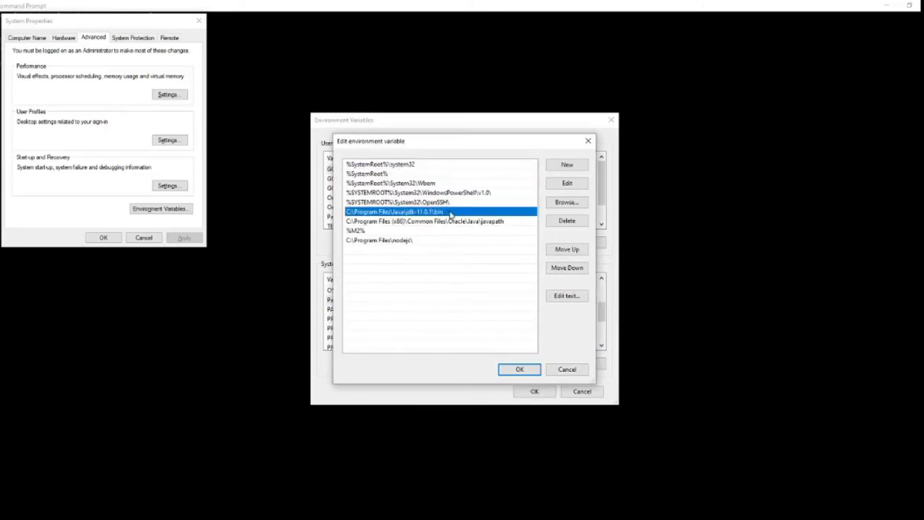
{"action": "double_click", "coordinate": [448, 211]}
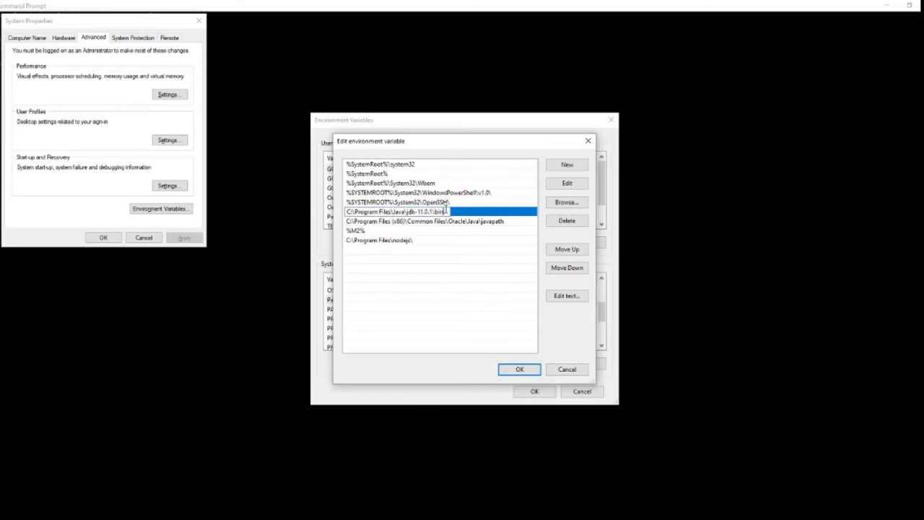
{"action": "left_click_drag", "start_coordinate": [446, 212], "coordinate": [343, 219]}
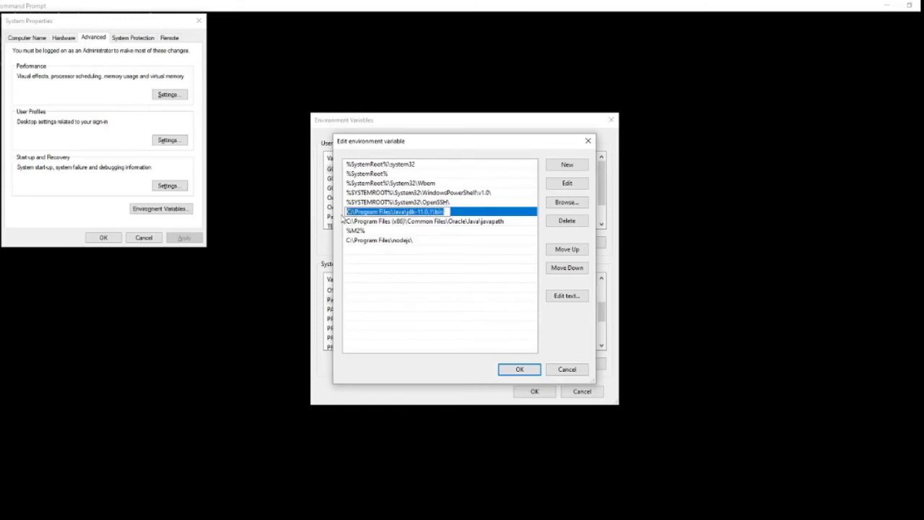
{"action": "type", "text": "C:\\Program Files\\Java\\jdk-14\\bin"}
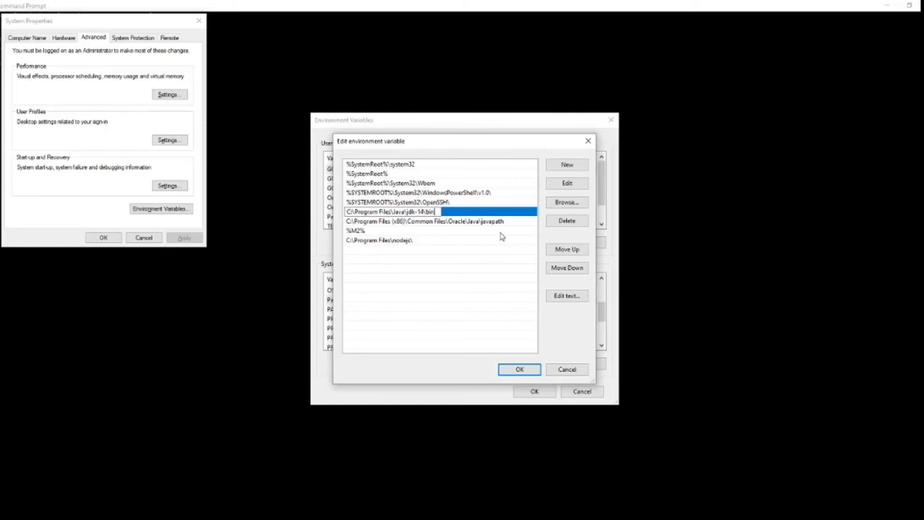
{"action": "left_click", "coordinate": [501, 239]}
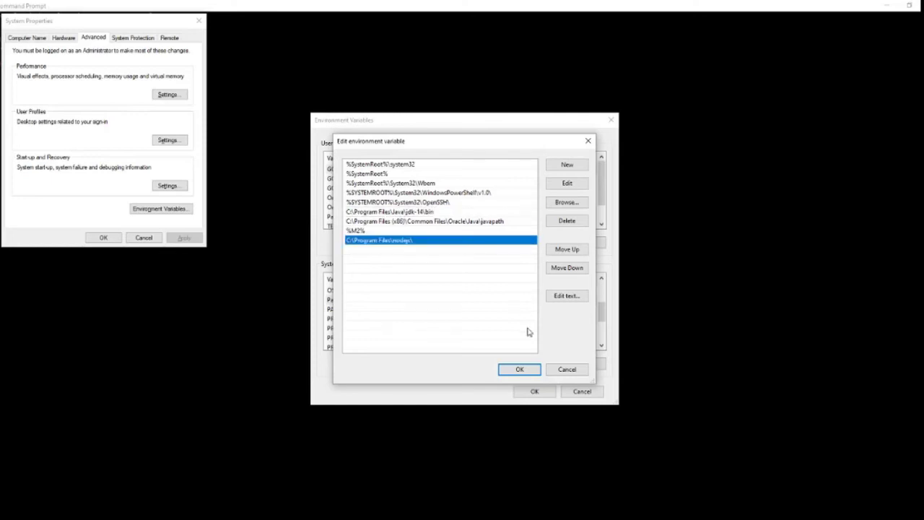
{"action": "left_click", "coordinate": [519, 369]}
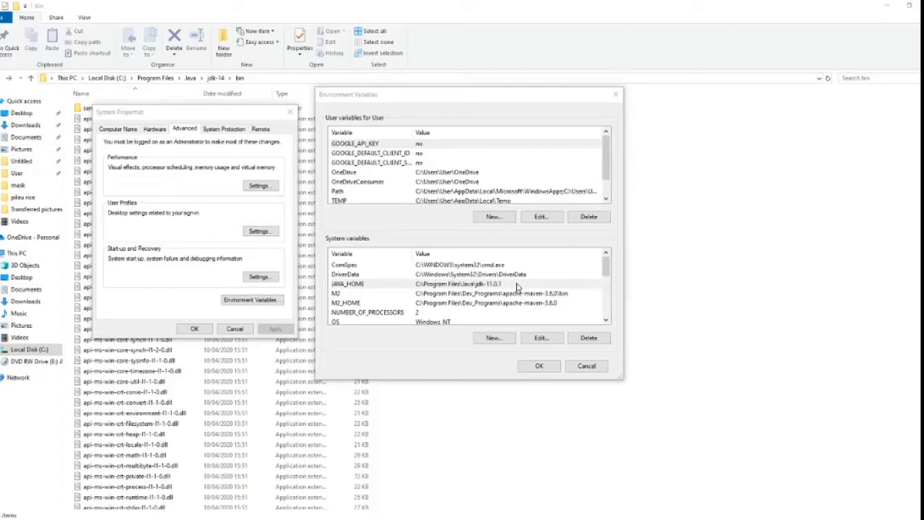
- Set the JAVA_HOME system variable to C:\Program Files\Java\jdk-14, save the environment variables and close System Properties
{"action": "left_click", "coordinate": [517, 283]}
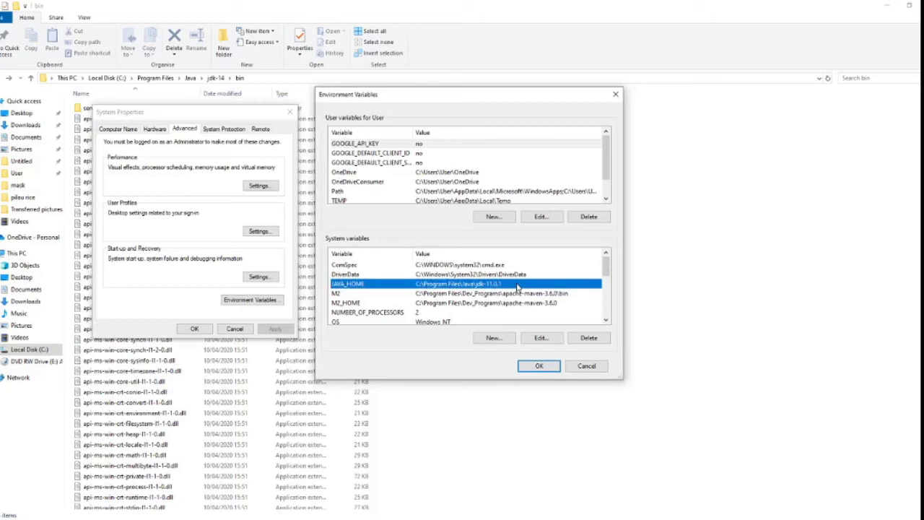
{"action": "left_click", "coordinate": [542, 337]}
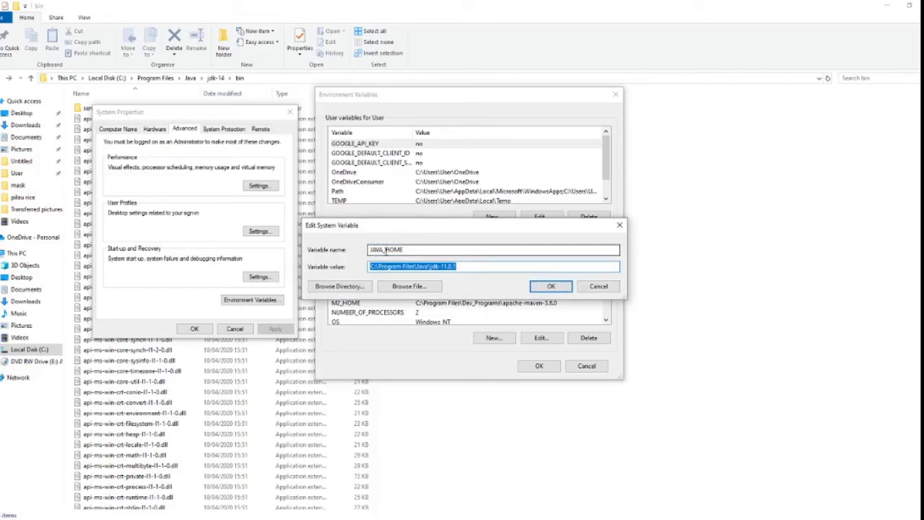
{"action": "left_click", "coordinate": [459, 266]}
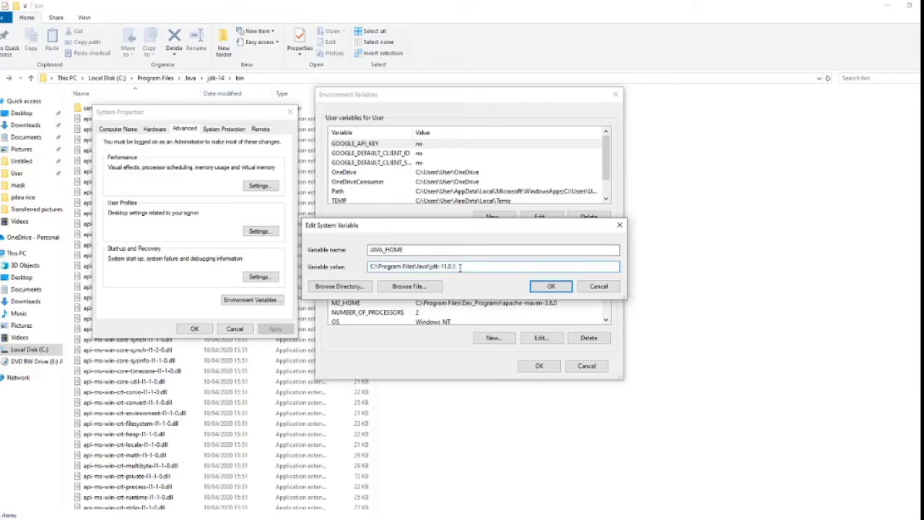
{"action": "key", "text": "BackSpace"}
{"action": "key", "text": "BackSpace"}
{"action": "key", "text": "BackSpace"}
{"action": "key", "text": "BackSpace"}
{"action": "key", "text": "BackSpace"}
{"action": "type", "text": "4"}
{"action": "left_click", "coordinate": [541, 289]}
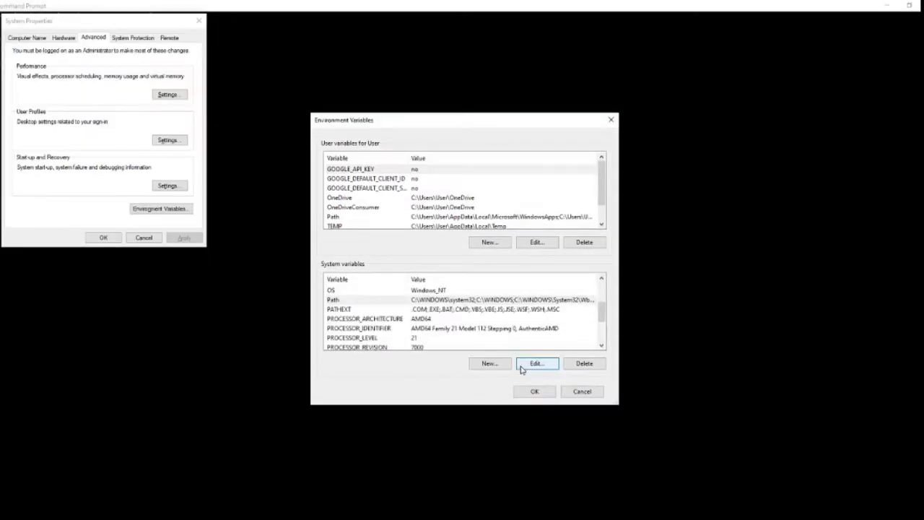
{"action": "left_click", "coordinate": [531, 394]}
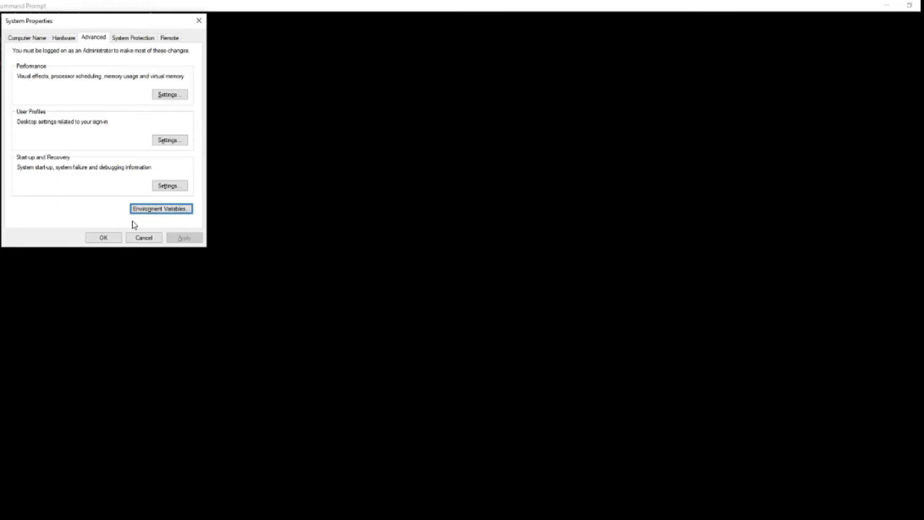
{"action": "key", "text": "Escape"}
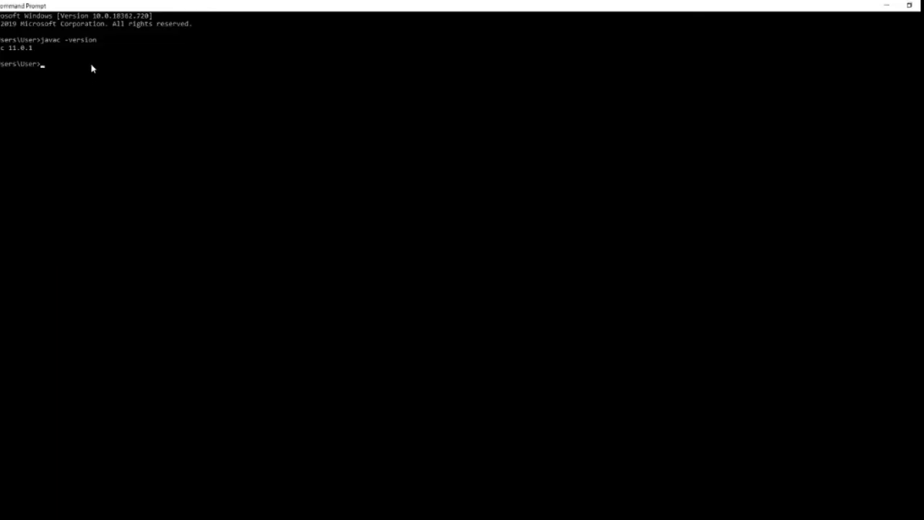
- Rerun javac -version in the already open Command Prompt and close that window
{"action": "key", "text": "Up"}
{"action": "key", "text": "Return"}
{"action": "left_click", "coordinate": [918, 6]}
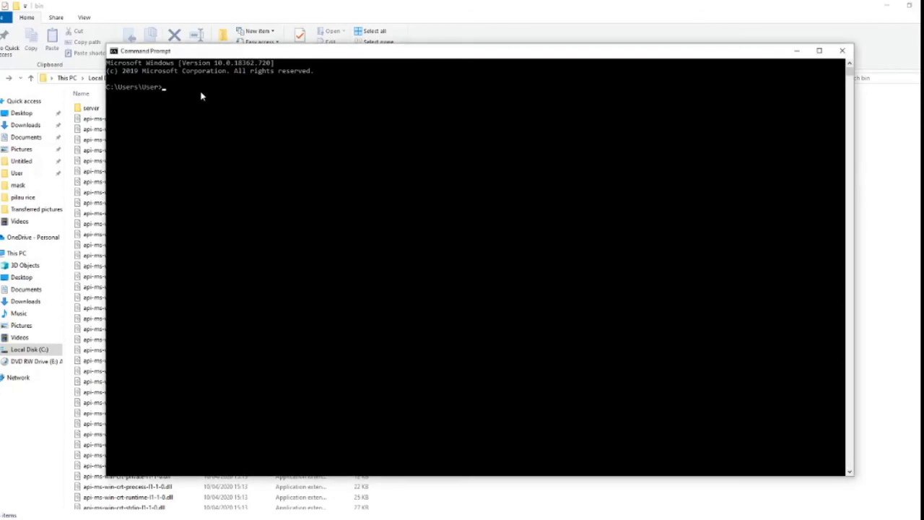
- Check the compiler version with javac -version in a new Command Prompt, and open the Videos folder in File Explorer
{"action": "type", "text": "javac -version"}
{"action": "key", "text": "Return"}
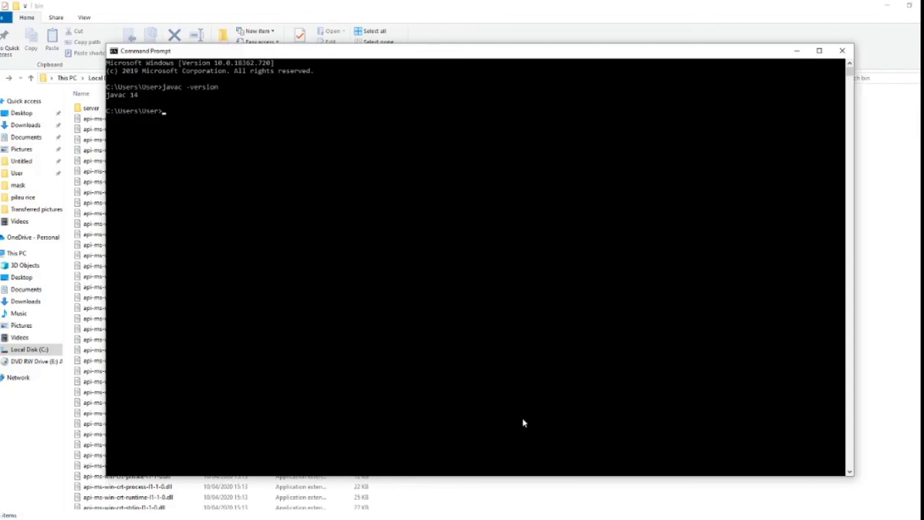
{"action": "left_click", "coordinate": [21, 337]}
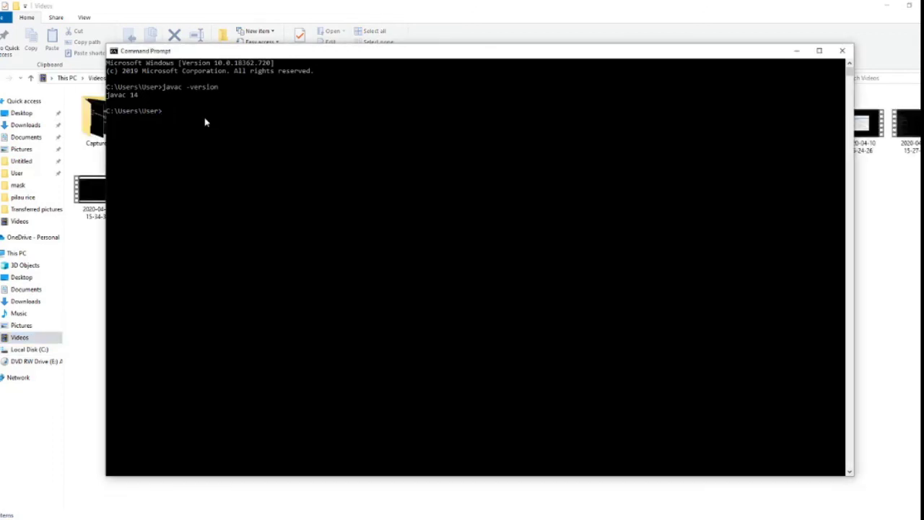
- Run javac without arguments in Command Prompt and look through its usage and options list
{"action": "type", "text": "va"}
{"action": "key", "text": "BackSpace"}
{"action": "key", "text": "BackSpace"}
{"action": "key", "text": "BackSpace"}
{"action": "key", "text": "BackSpace"}
{"action": "type", "text": "avac"}
{"action": "key", "text": "Return"}
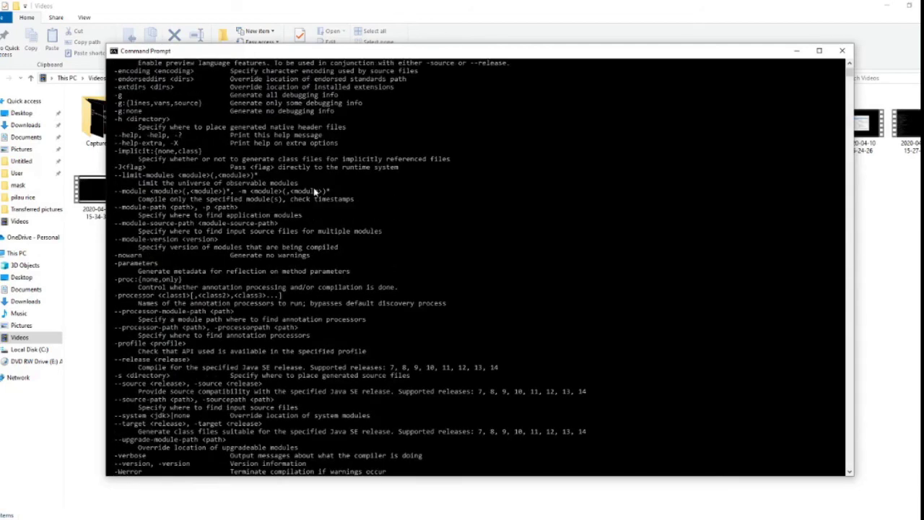
{"action": "scroll", "coordinate": [314, 191], "scroll_direction": "up", "scroll_amount": 8}
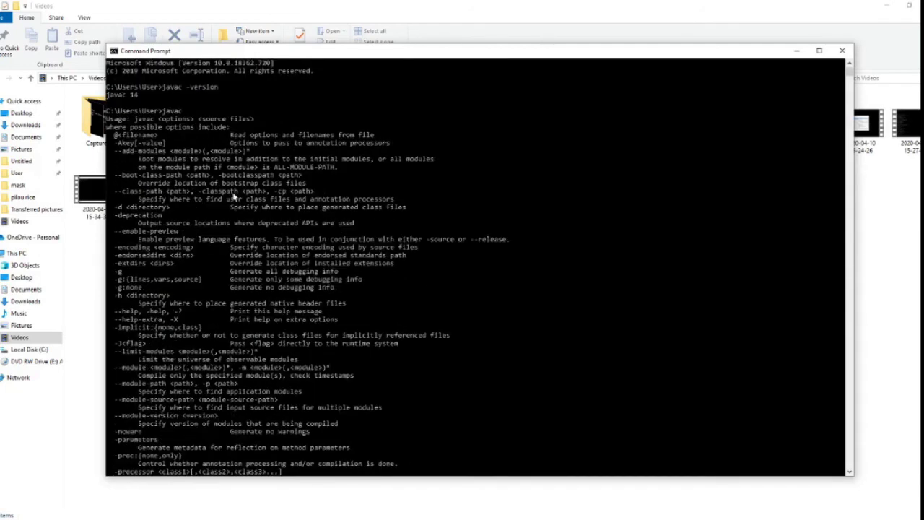
{"action": "scroll", "coordinate": [233, 191], "scroll_direction": "down", "scroll_amount": 2}
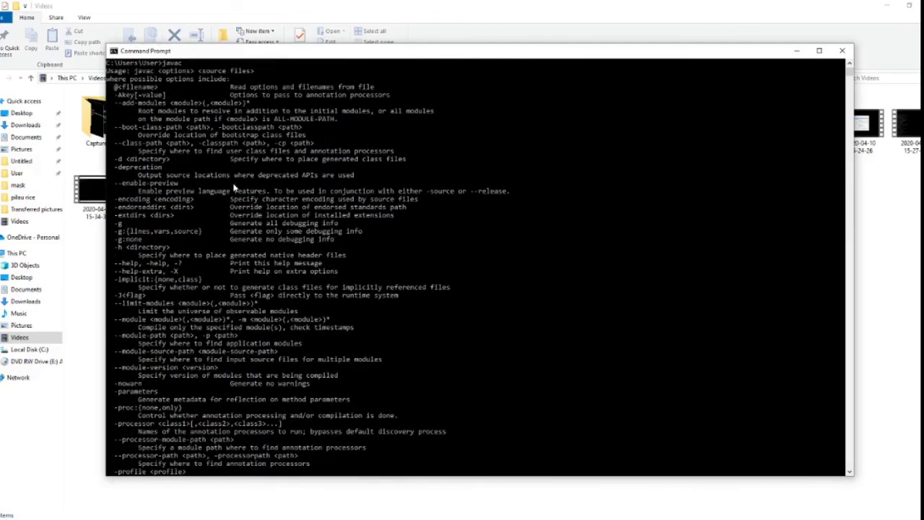
{"action": "scroll", "coordinate": [234, 188], "scroll_direction": "down", "scroll_amount": 8}
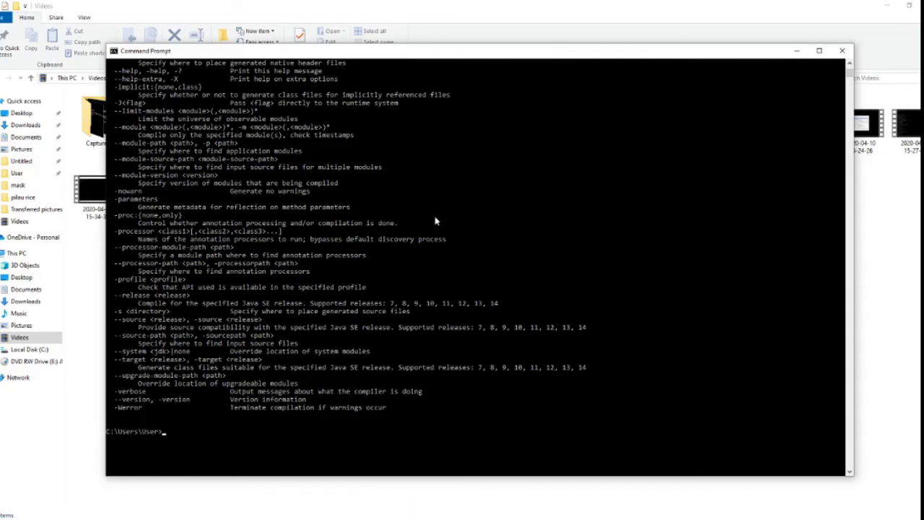
{"action": "scroll", "coordinate": [434, 221], "scroll_direction": "up", "scroll_amount": 1}
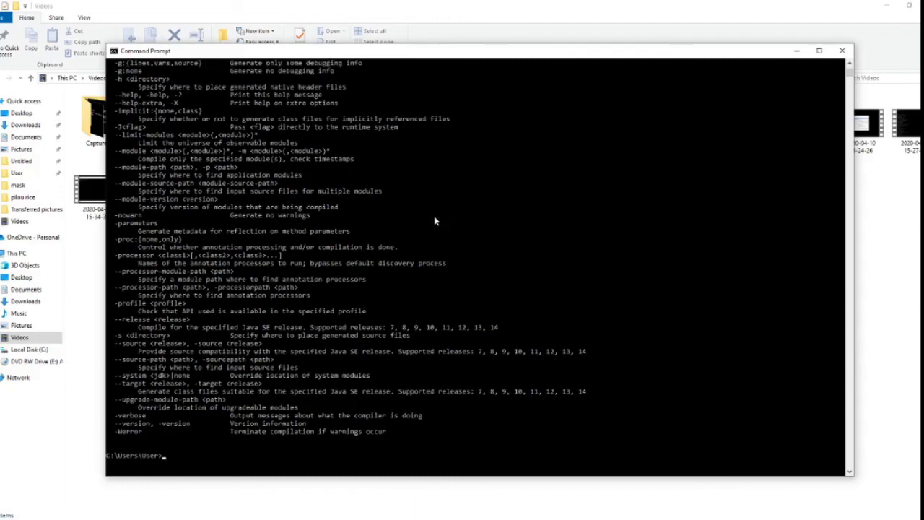
{"action": "scroll", "coordinate": [434, 221], "scroll_direction": "up", "scroll_amount": 9}
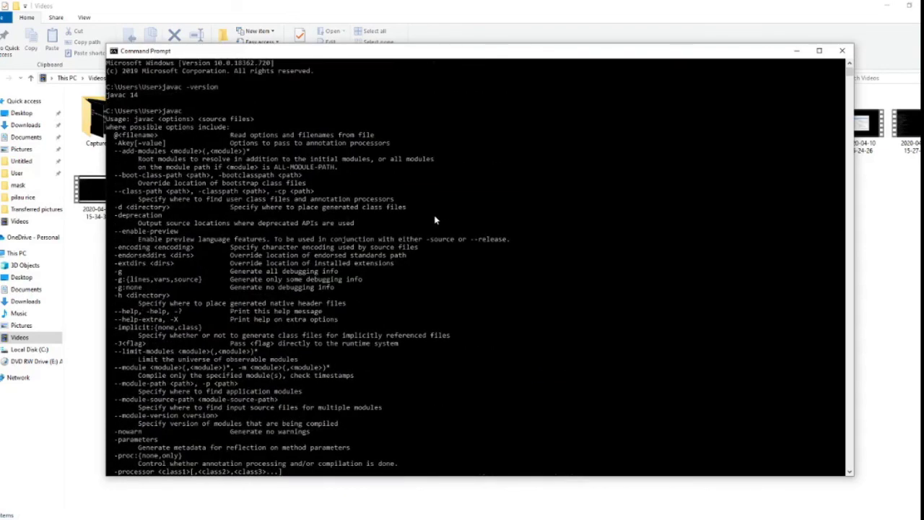